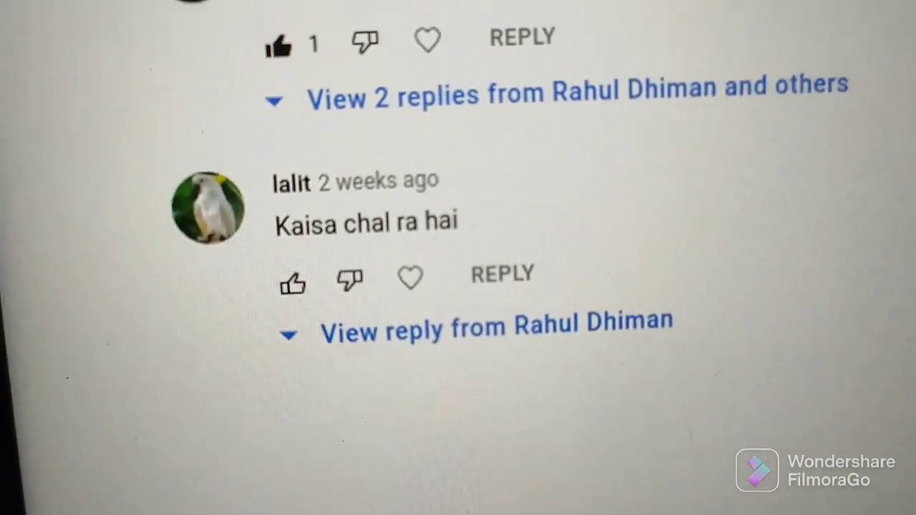
scroll(155, 345, up, 5)
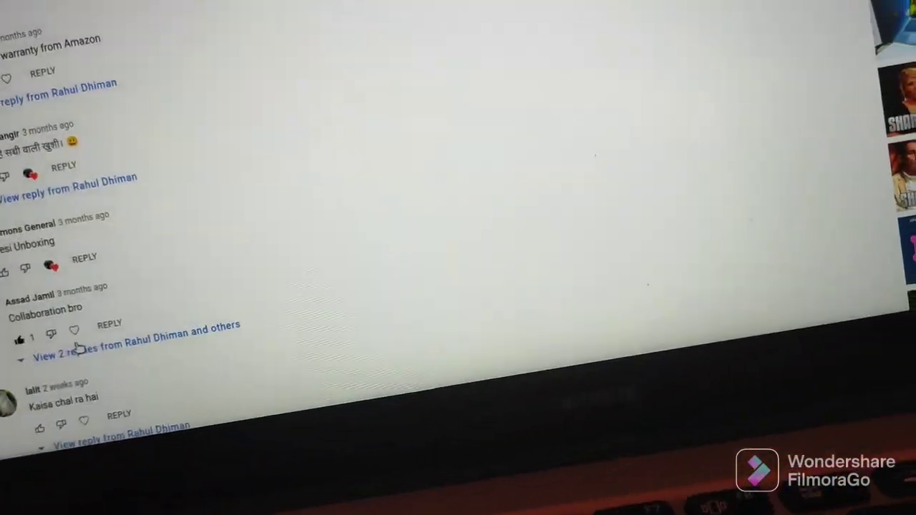
scroll(79, 349, up, 5)
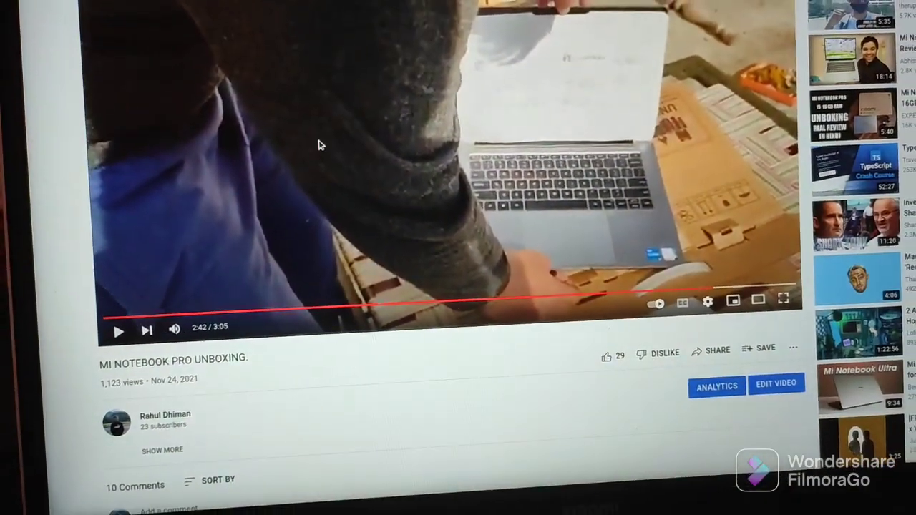
scroll(459, 287, down, 10)
scroll(458, 286, up, 5)
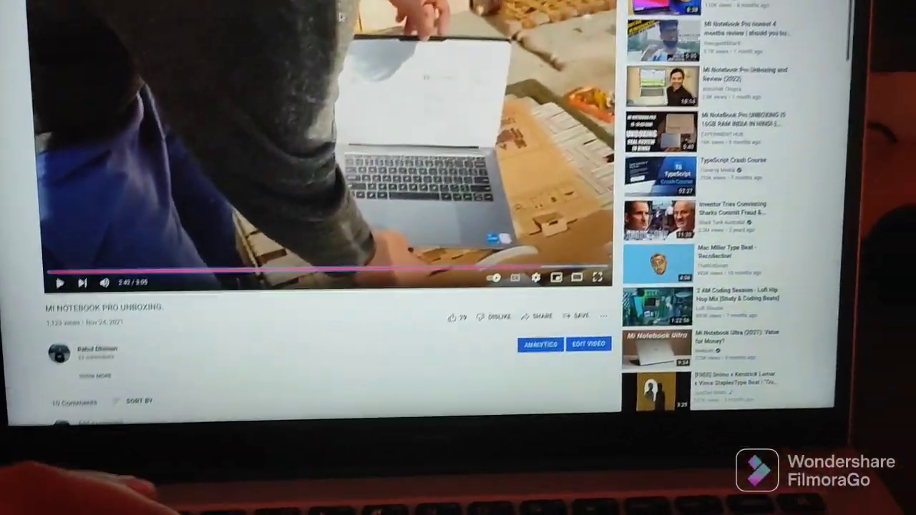
key(End)
key(Home)
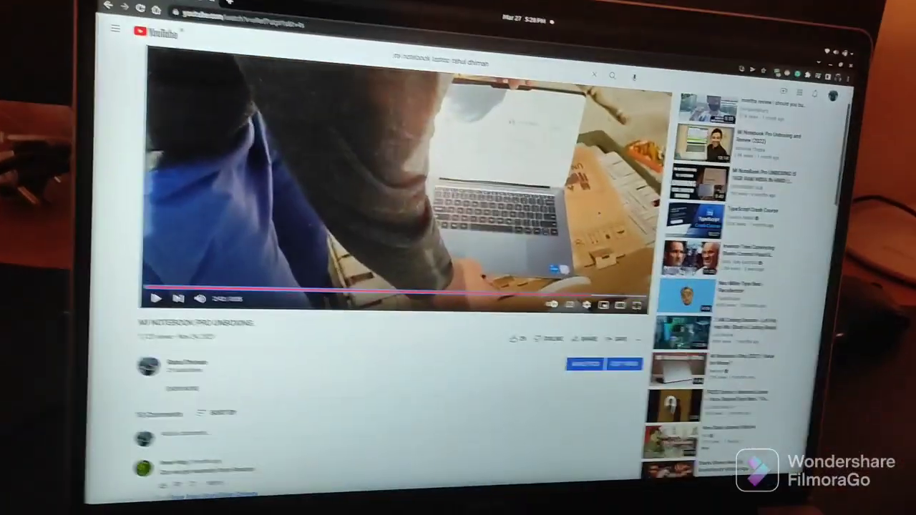
scroll(439, 147, down, 8)
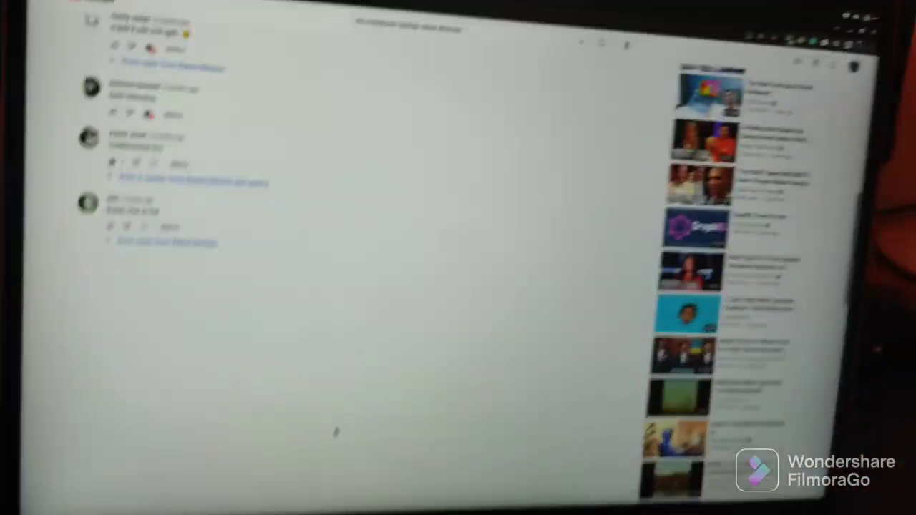
scroll(438, 146, up, 3)
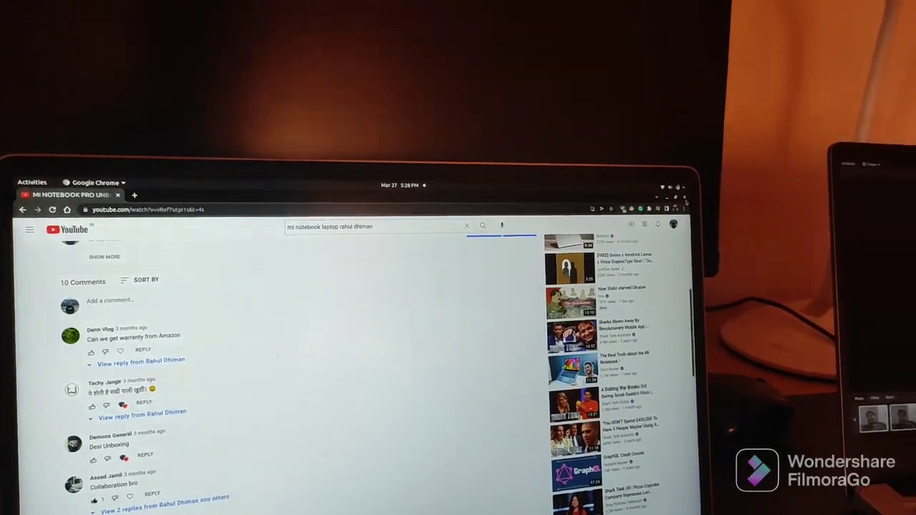
Close the current window, launch Google Chrome from the overview, and choose the second saved profile
key(ctrl+w)
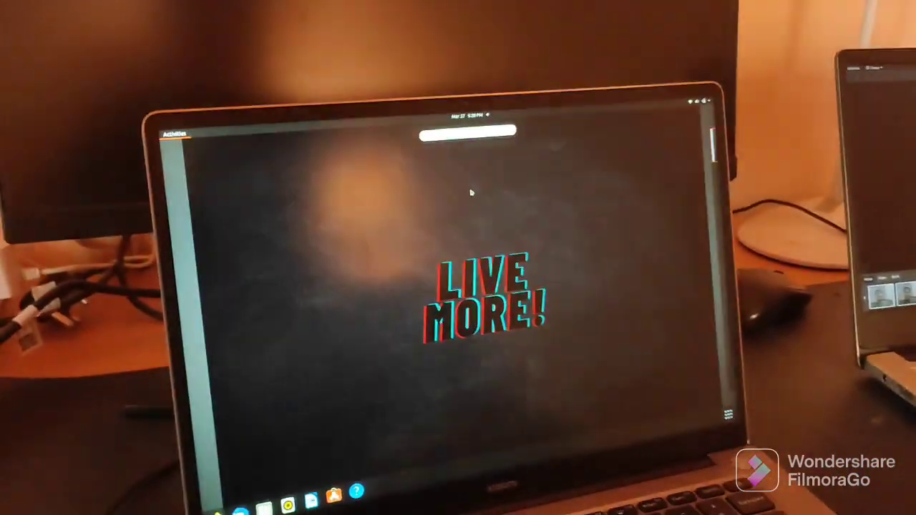
key(super)
key(Return)
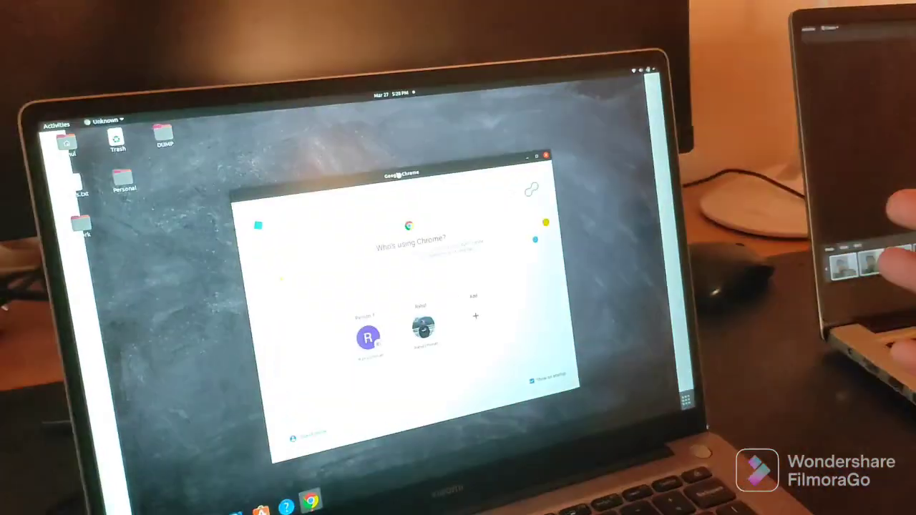
click(392, 347)
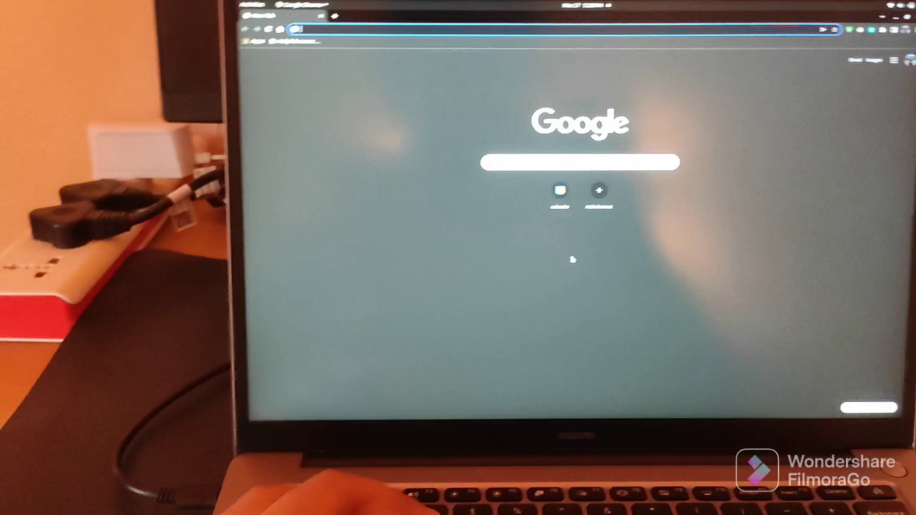
Close the browser window and dismiss the address bar suggestions
key(alt+F4)
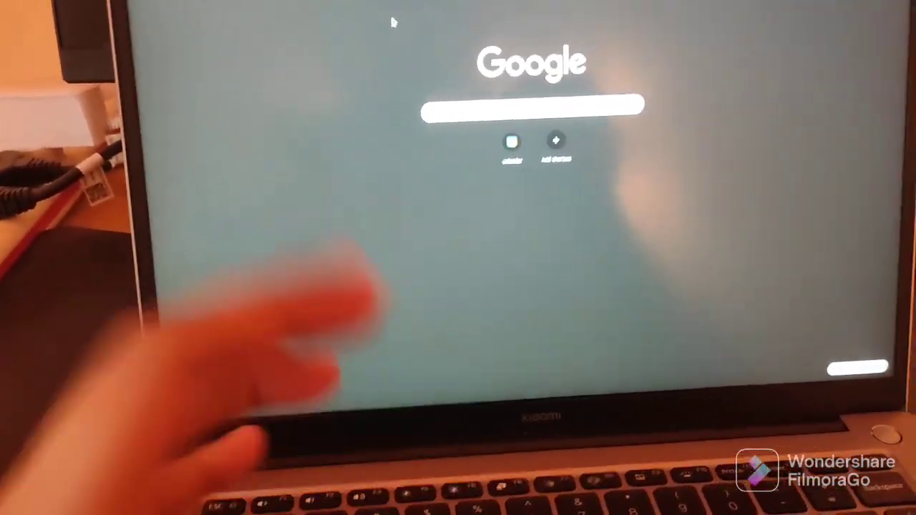
text(dri)
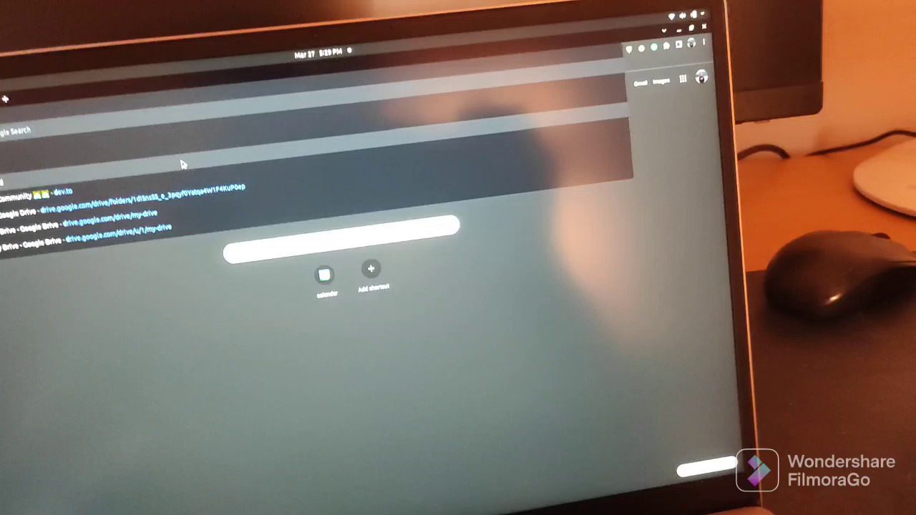
text(dfd)
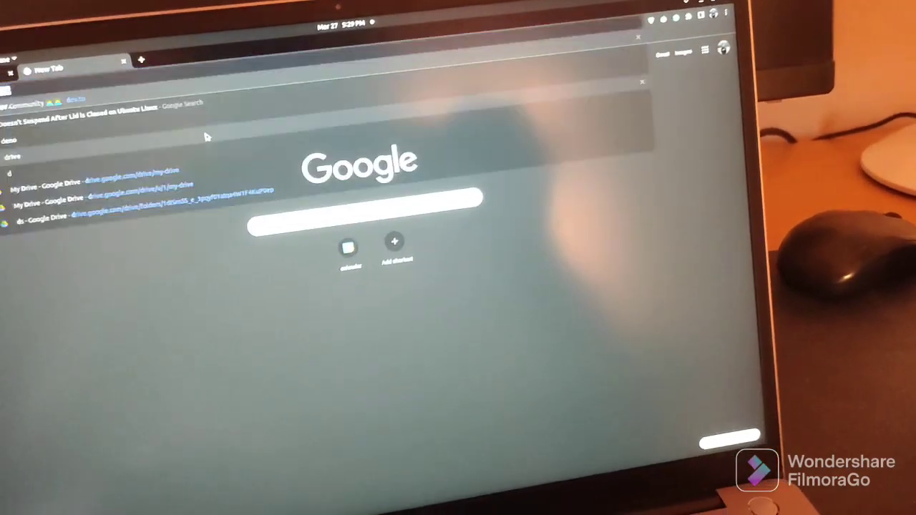
text(f)
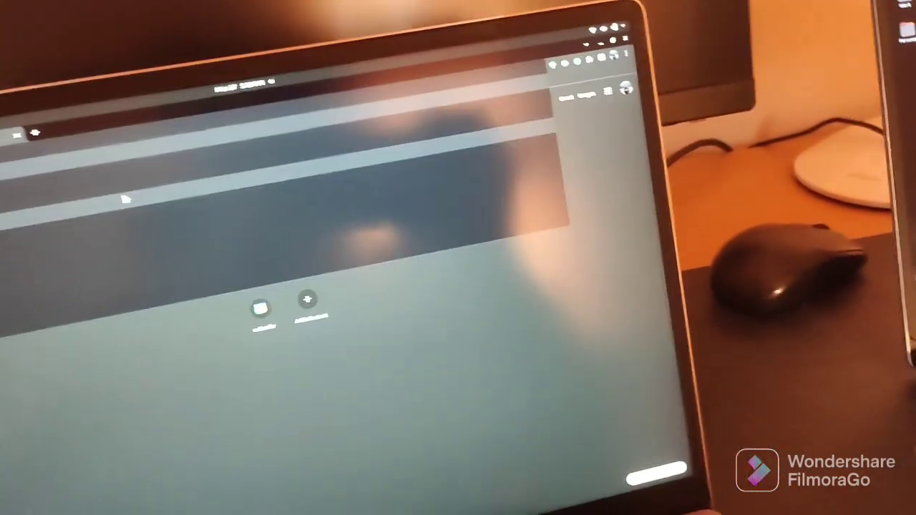
key(Escape)
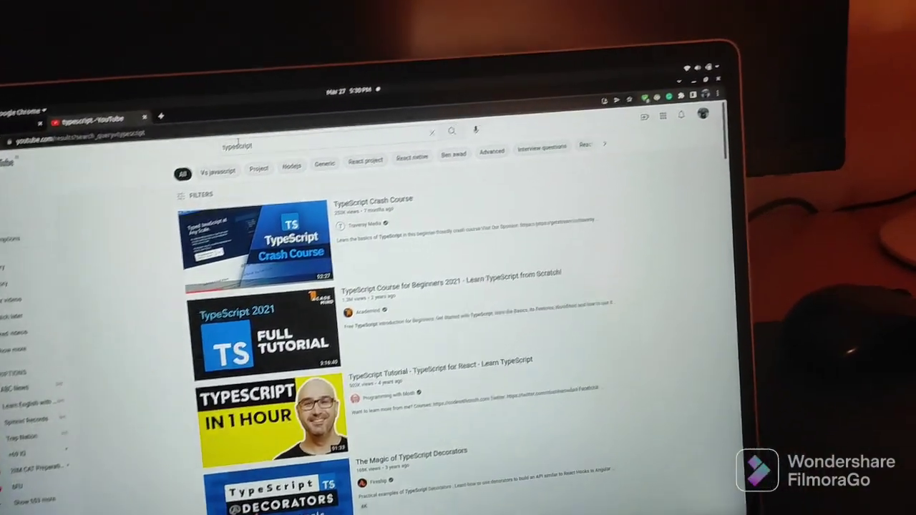
Open the browsing history with Ctrl+H to find the MI NOTEBOOK PRO UNBOXING video
key(ctrl+h)
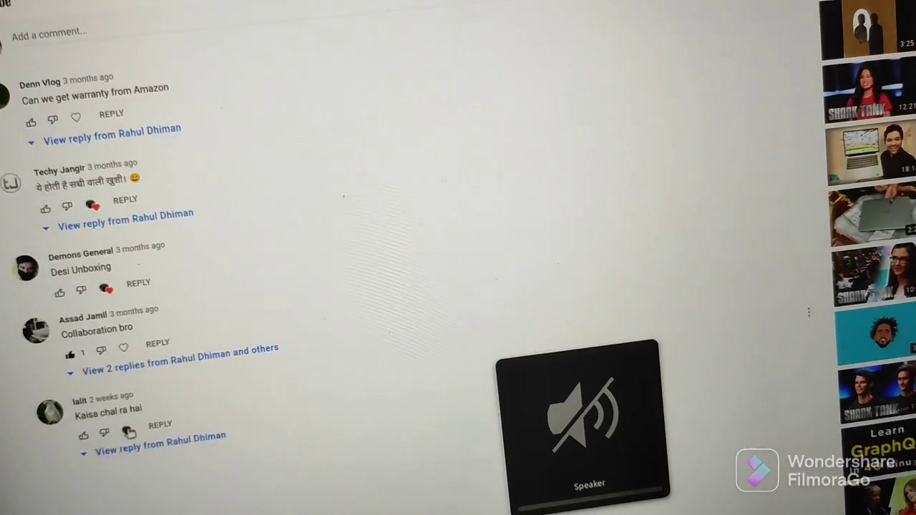
Heart the 'Kaisa chal ra hai' comment on the unboxing video
click(130, 431)
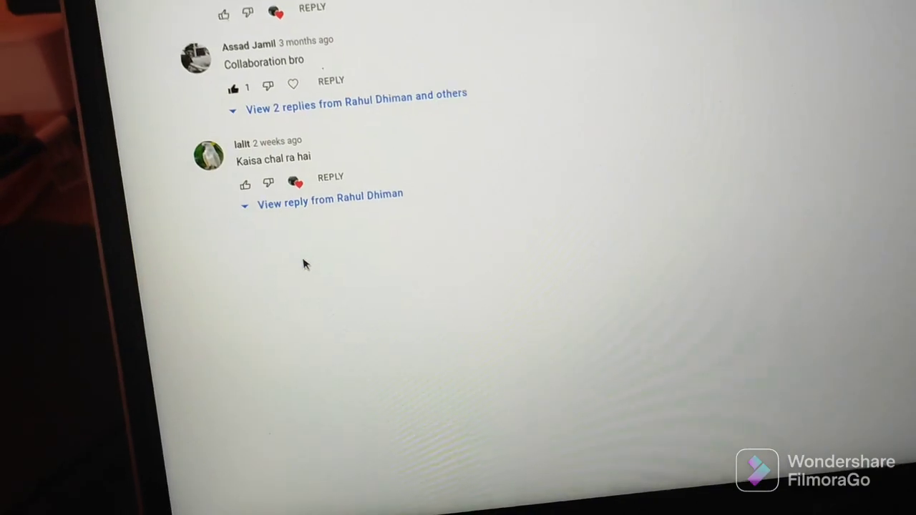